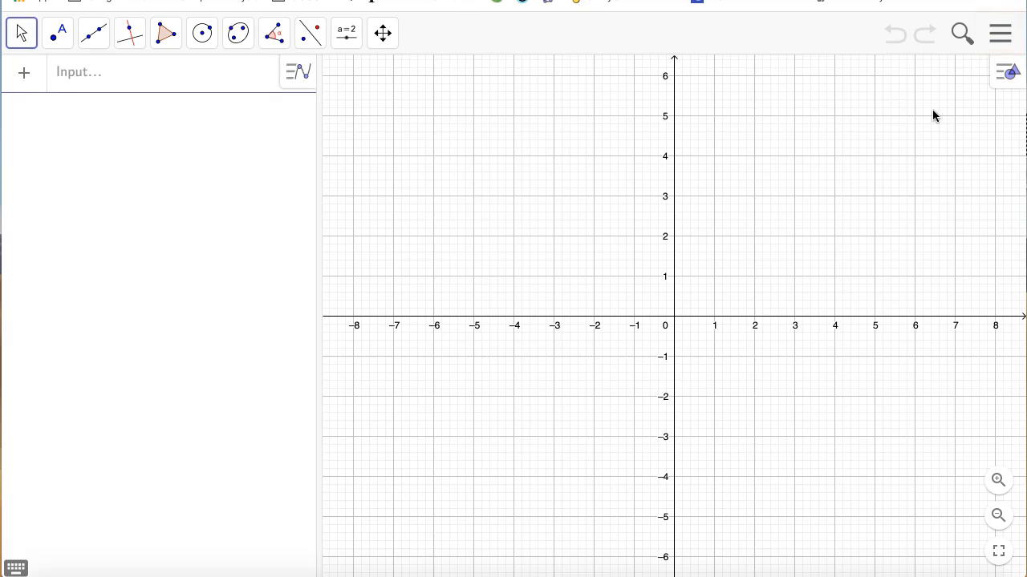
Step: Show the Spreadsheet view alongside the Algebra and Graphics views
{"action": "left_click", "coordinate": [1000, 36]}
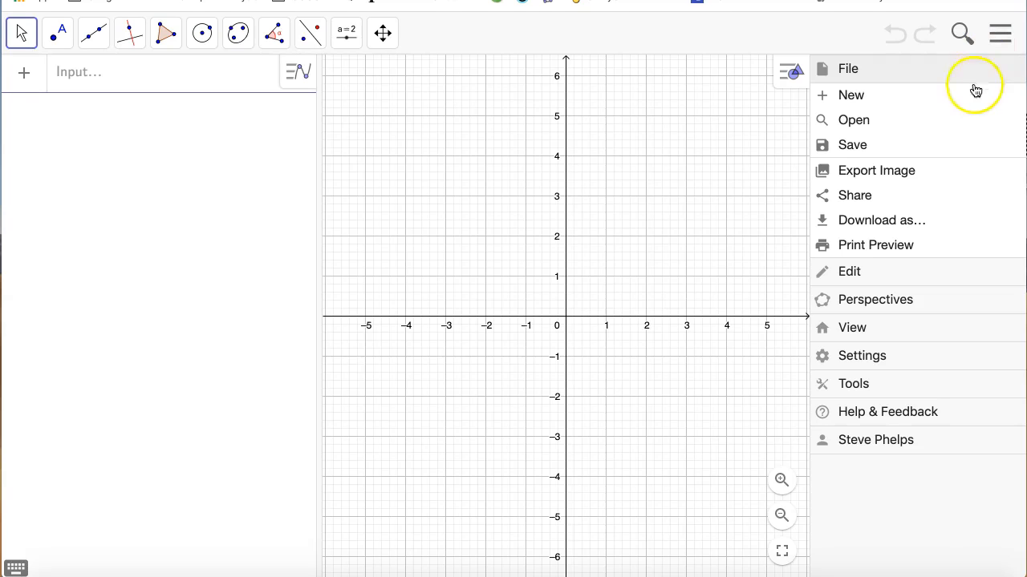
{"action": "left_click", "coordinate": [864, 328]}
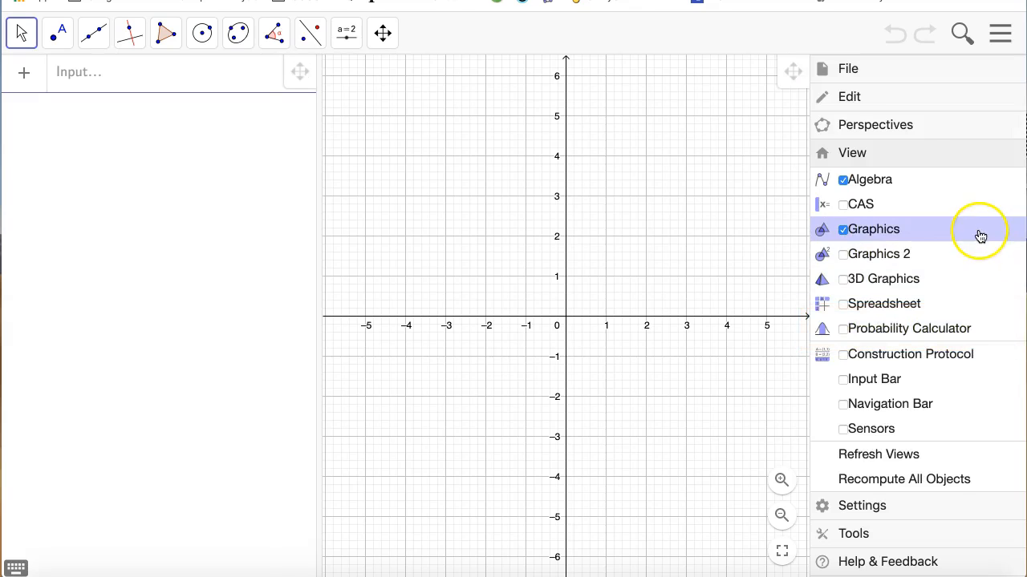
{"action": "left_click", "coordinate": [843, 309]}
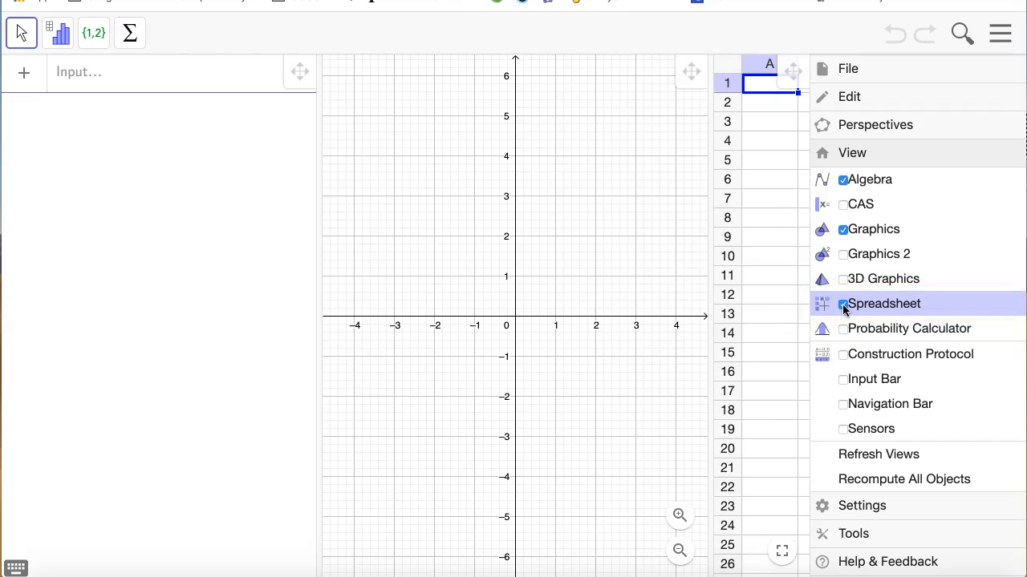
{"action": "left_click", "coordinate": [1004, 36]}
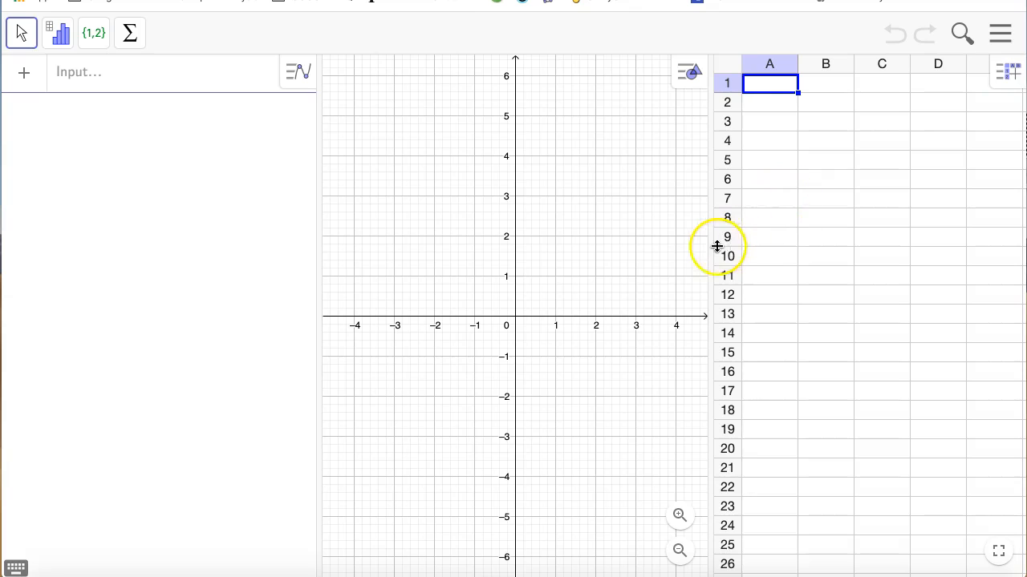
Step: Resize the views so the algebra area is narrower and the spreadsheet shows columns A to E
{"action": "left_click_drag", "start_coordinate": [711, 250], "coordinate": [730, 237]}
{"action": "left_click_drag", "start_coordinate": [321, 249], "coordinate": [268, 254]}
{"action": "left_click", "coordinate": [349, 233]}
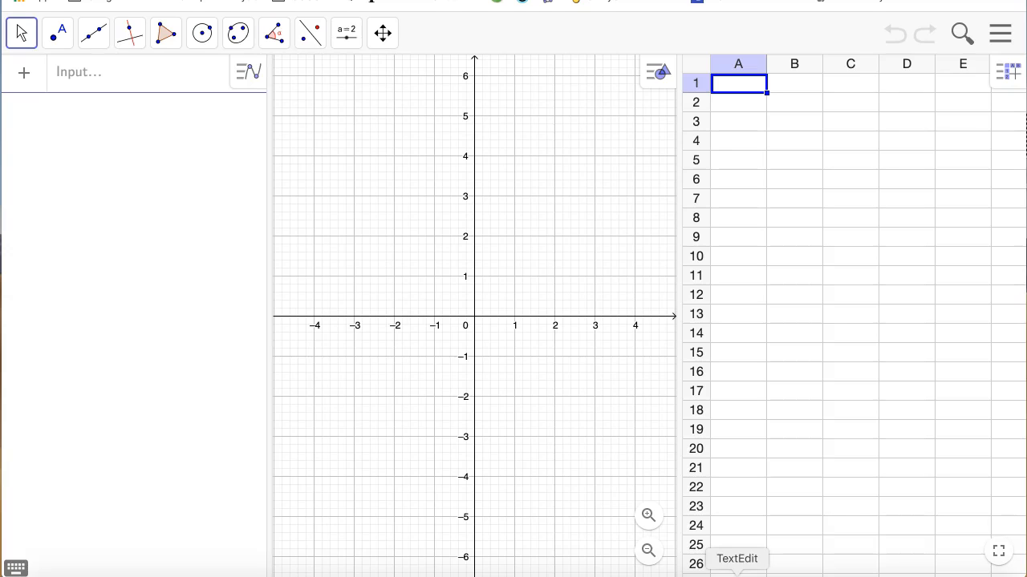
Step: Switch to the TextEdit note to read the data sets web address, and bring up that web page in the browser
{"action": "left_click", "coordinate": [736, 571]}
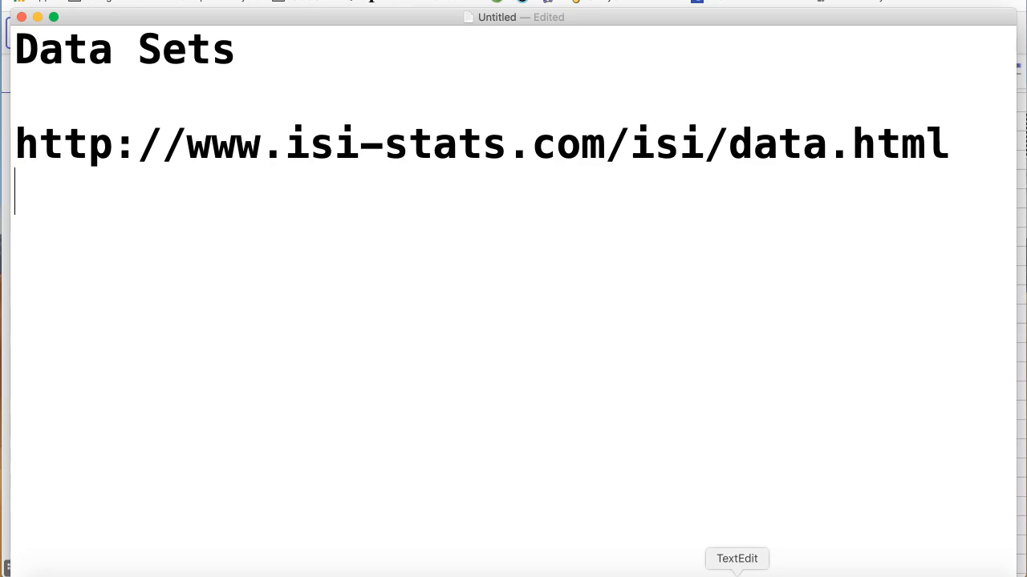
{"action": "left_click", "coordinate": [442, 278]}
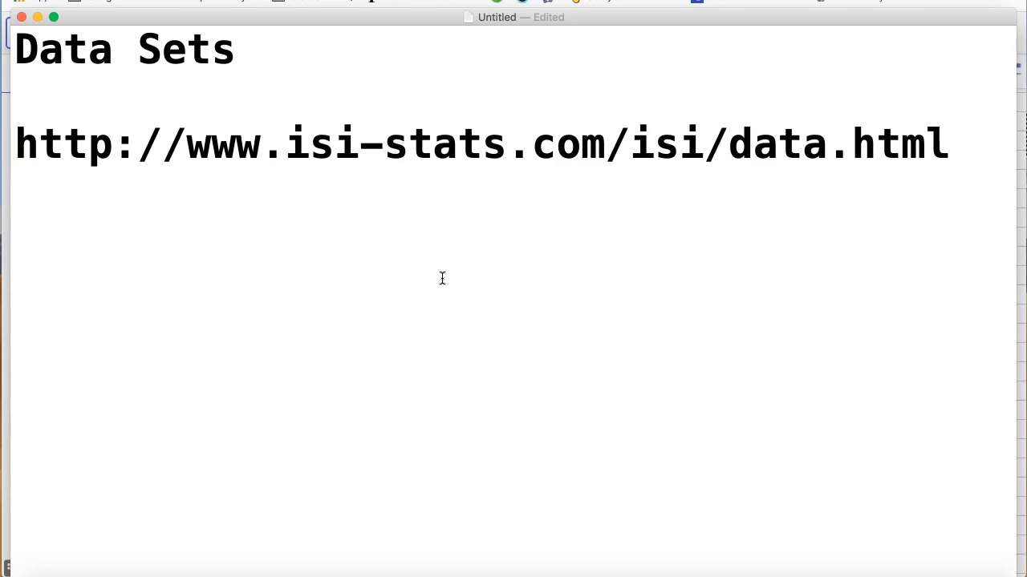
{"action": "left_click", "coordinate": [447, 276]}
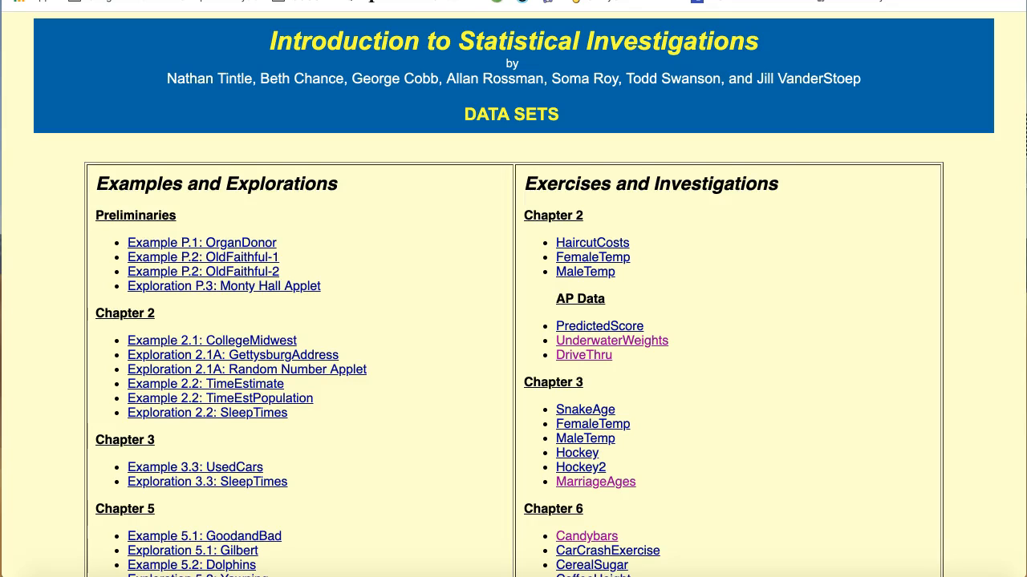
Step: Open the HaircutCosts data set under Chapter 2 of Exercises and Investigations and look through its values
{"action": "left_click", "coordinate": [782, 131]}
{"action": "left_click", "coordinate": [587, 247]}
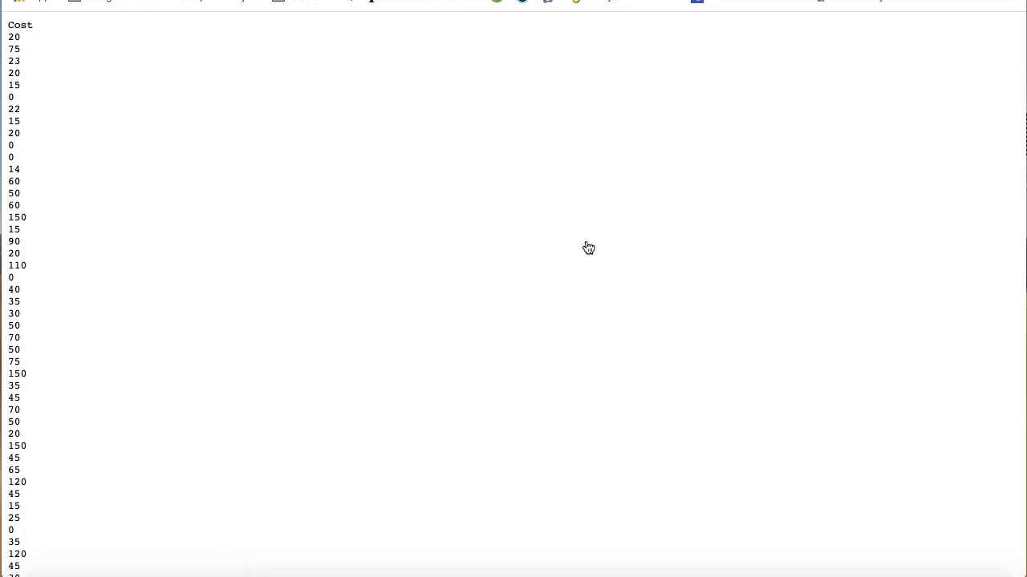
{"action": "scroll", "coordinate": [341, 327], "scroll_direction": "down", "scroll_amount": 3}
{"action": "scroll", "coordinate": [341, 321], "scroll_direction": "up", "scroll_amount": 3}
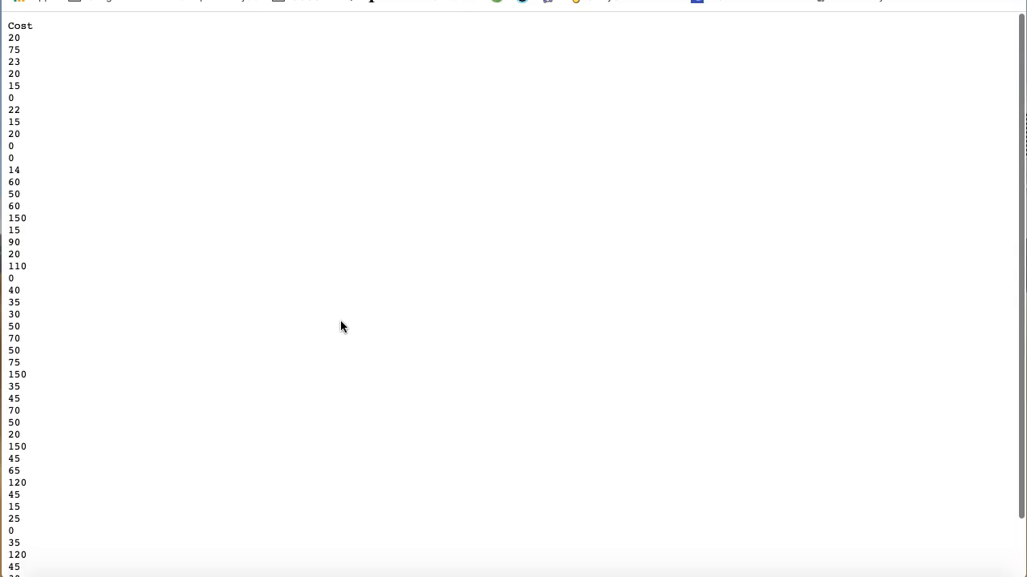
Step: Copy all the haircut cost values without the Cost heading and paste them into the GeoGebra spreadsheet starting at cell A1
{"action": "left_click", "coordinate": [30, 40]}
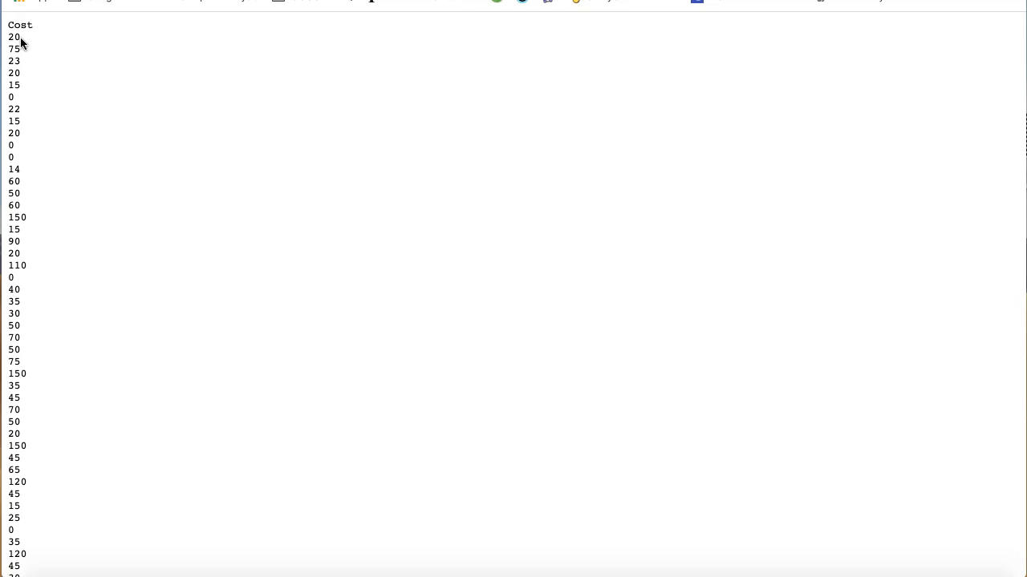
{"action": "left_click_drag", "start_coordinate": [10, 37], "coordinate": [32, 570]}
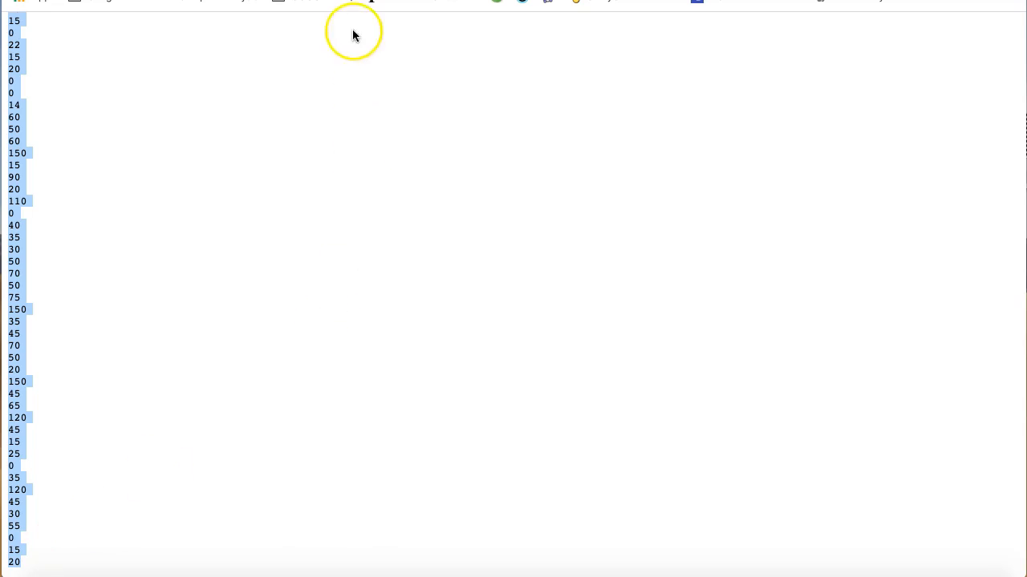
{"action": "key", "text": "ctrl+Tab"}
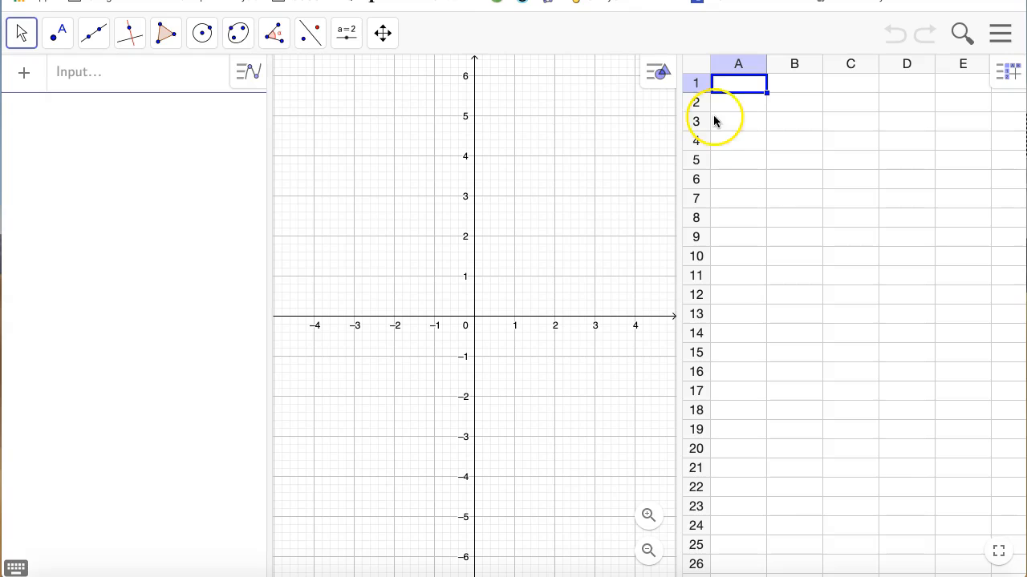
{"action": "left_click", "coordinate": [726, 85]}
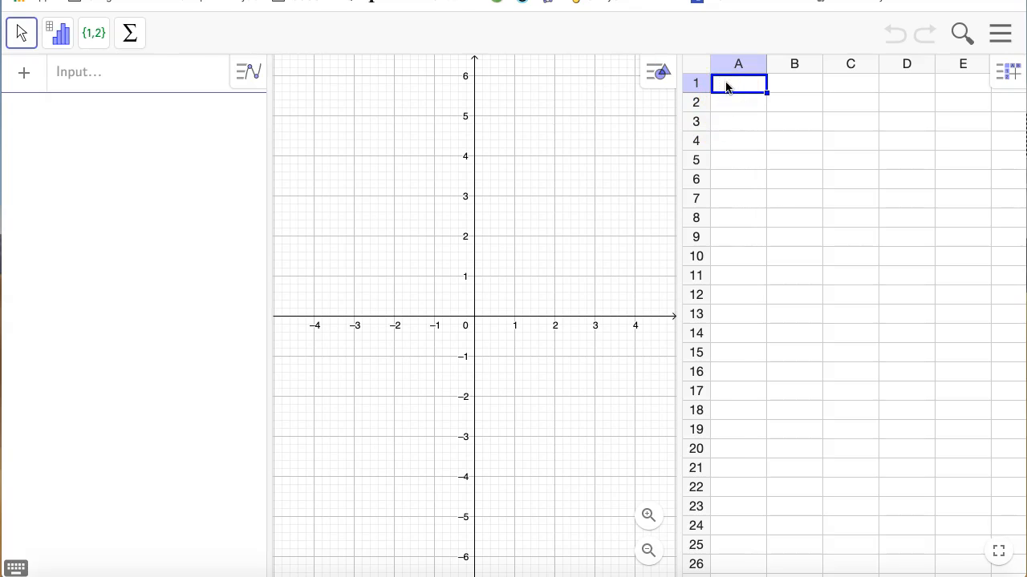
{"action": "key", "text": "ctrl+v"}
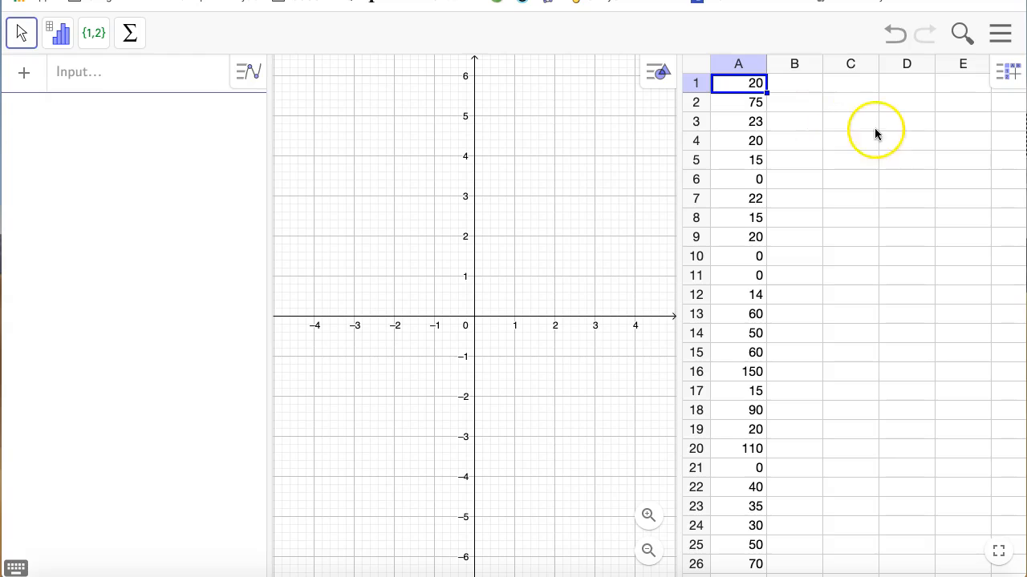
Step: Enter the whole numbers 1 to 10 down column C, in cells C1 to C10
{"action": "left_click", "coordinate": [849, 84]}
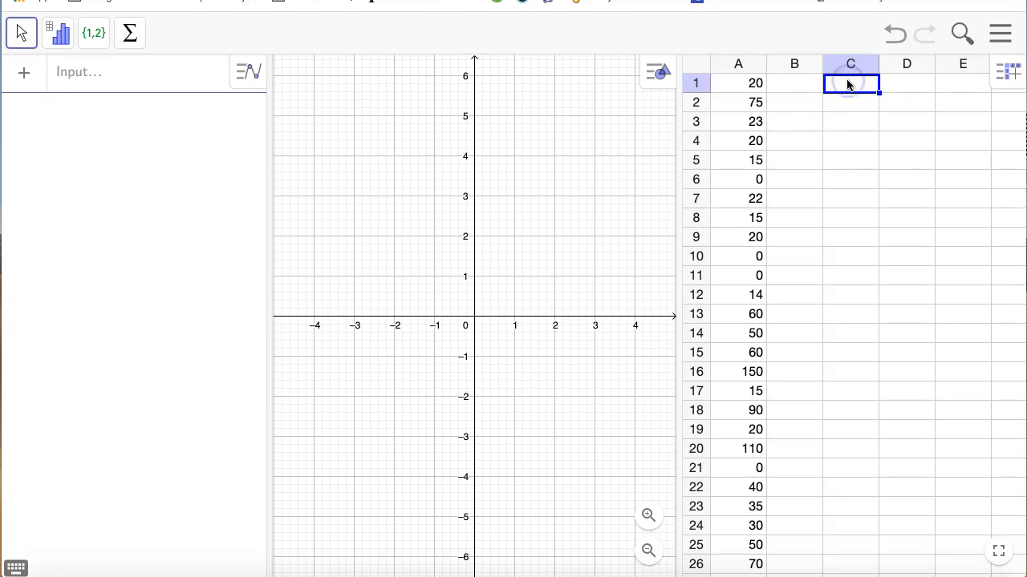
{"action": "type", "text": "1"}
{"action": "key", "text": "Return"}
{"action": "type", "text": "2 3 4 5 6 7"}
{"action": "key", "text": "Return"}
{"action": "type", "text": "8"}
{"action": "key", "text": "Return"}
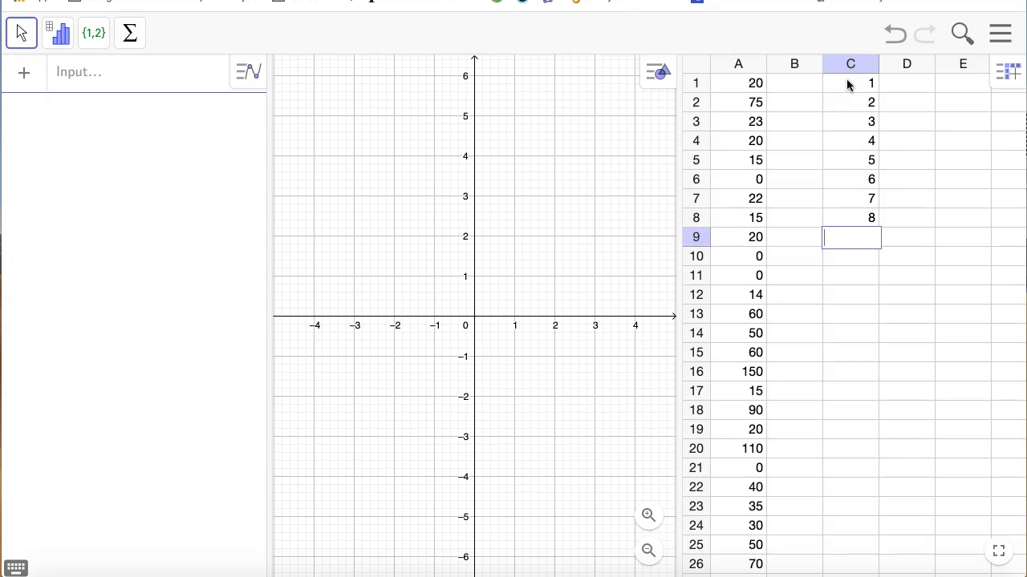
{"action": "type", "text": "9"}
{"action": "key", "text": "Return"}
{"action": "type", "text": "10"}
{"action": "key", "text": "Return"}
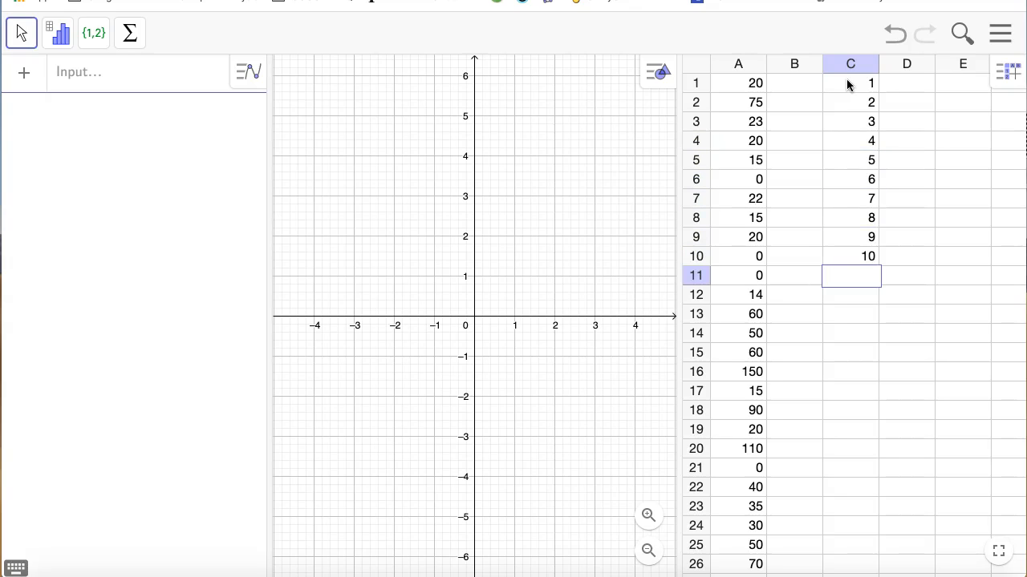